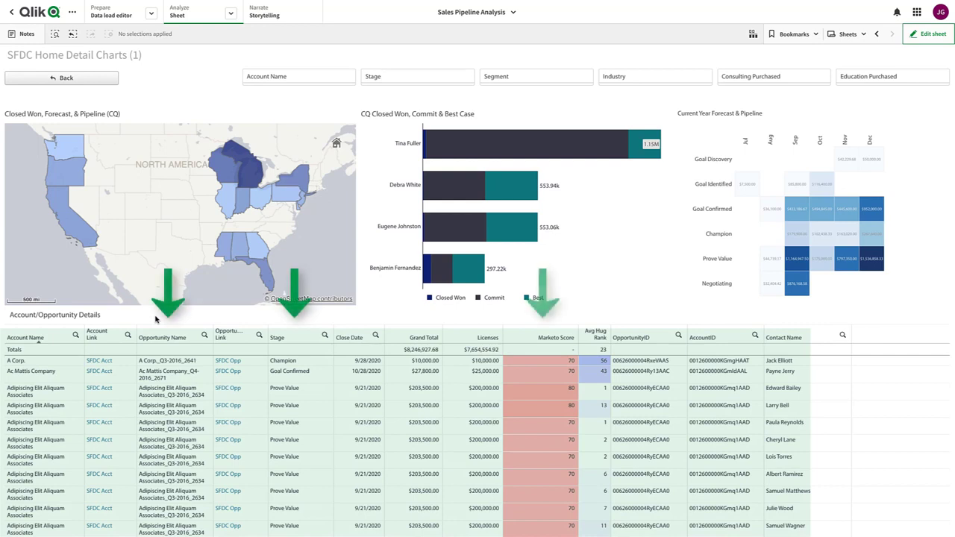
Step: Filter the Account/Opportunity Details table to the Champion stage and inspect its Marketo Score column
click(324, 335)
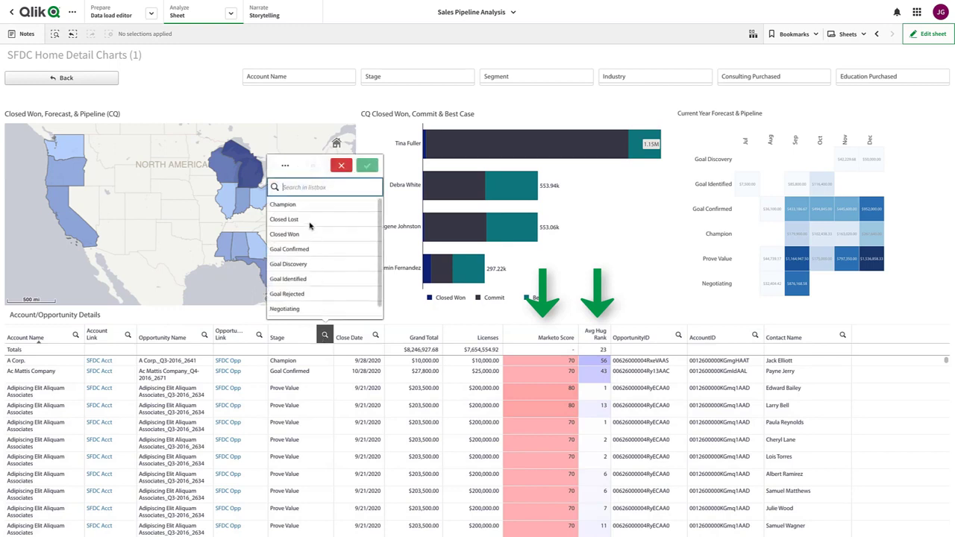
click(304, 207)
click(368, 165)
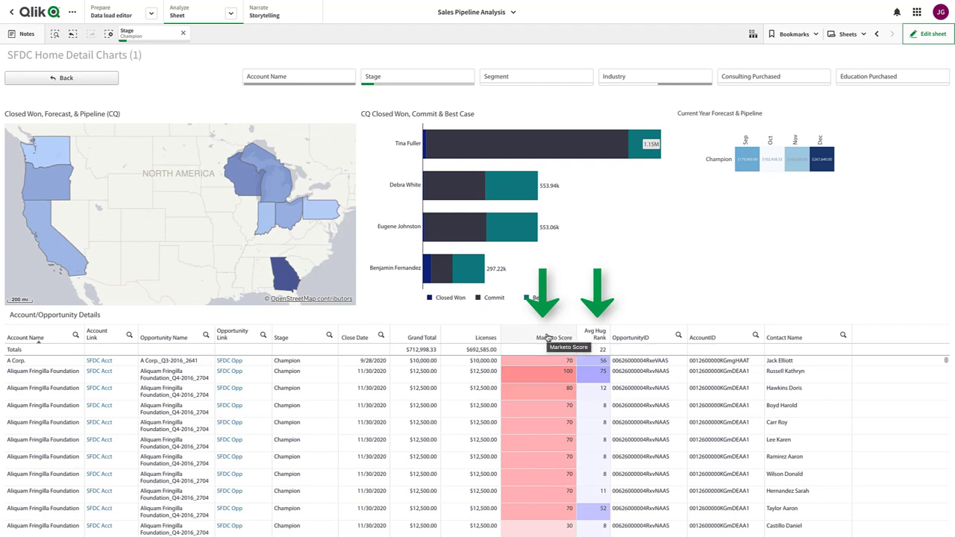
click(547, 337)
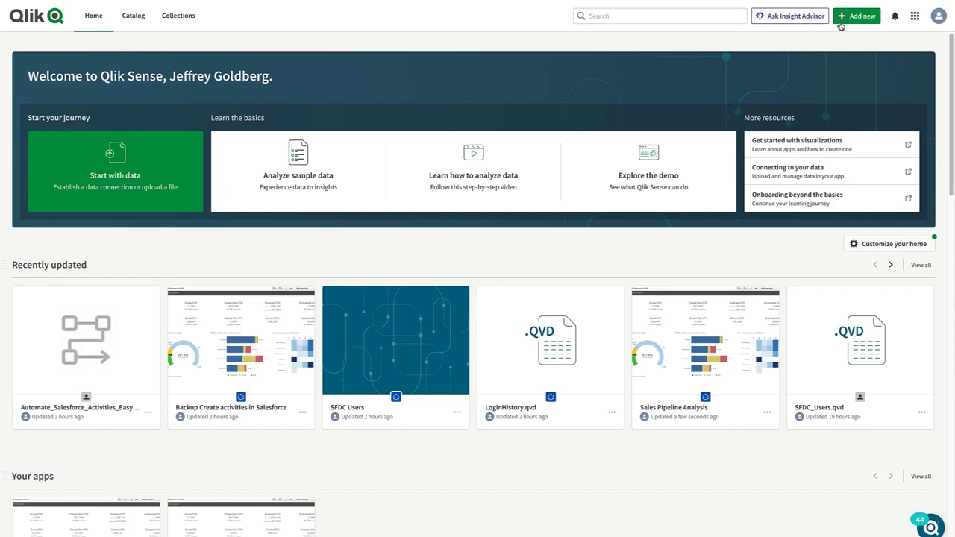
Step: Create a new automation named TaskCreate_Marketo_HugRate and save it
click(840, 23)
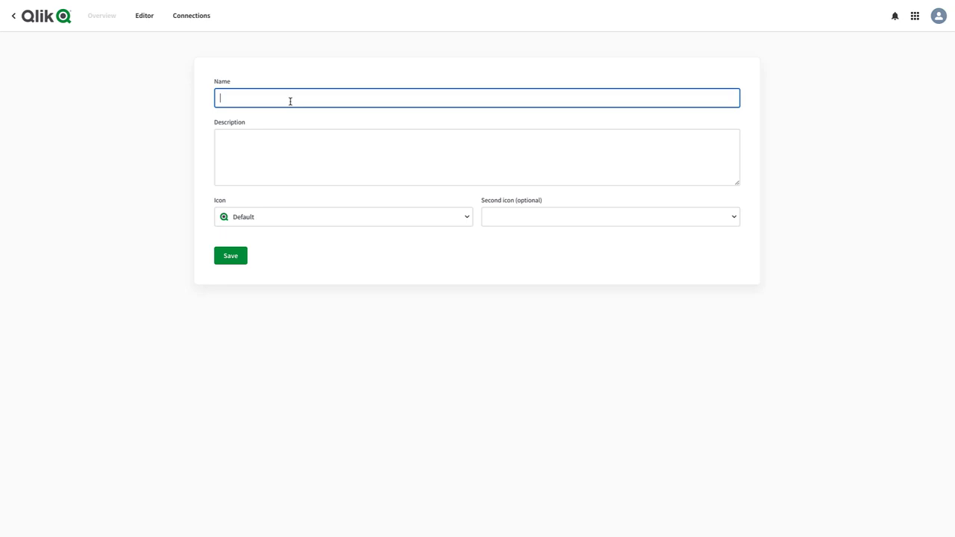
text(TaskCreate_Marketo_HugRate)
click(233, 255)
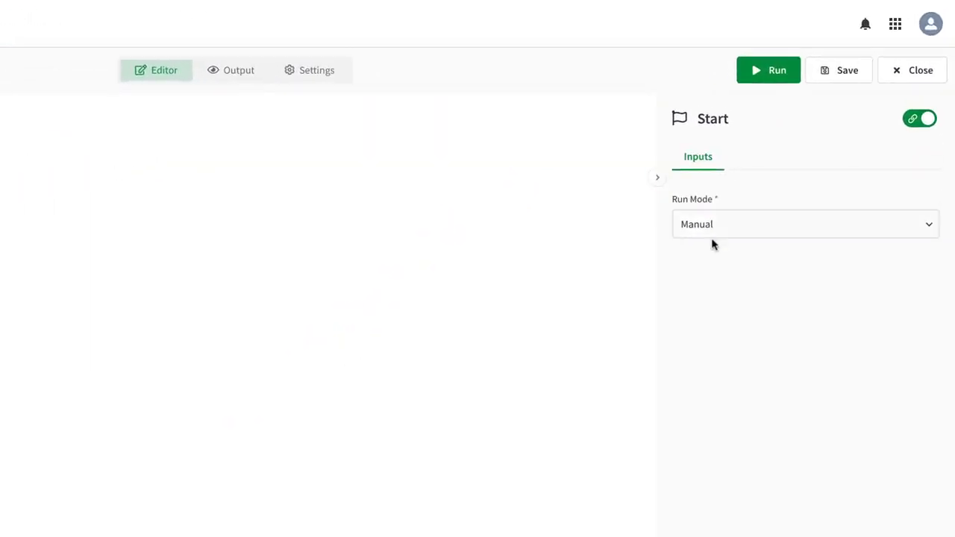
Step: Set the automation's start to Webhook run mode with the Qlik Cloud Services connector and the App Reload Finished event
click(713, 236)
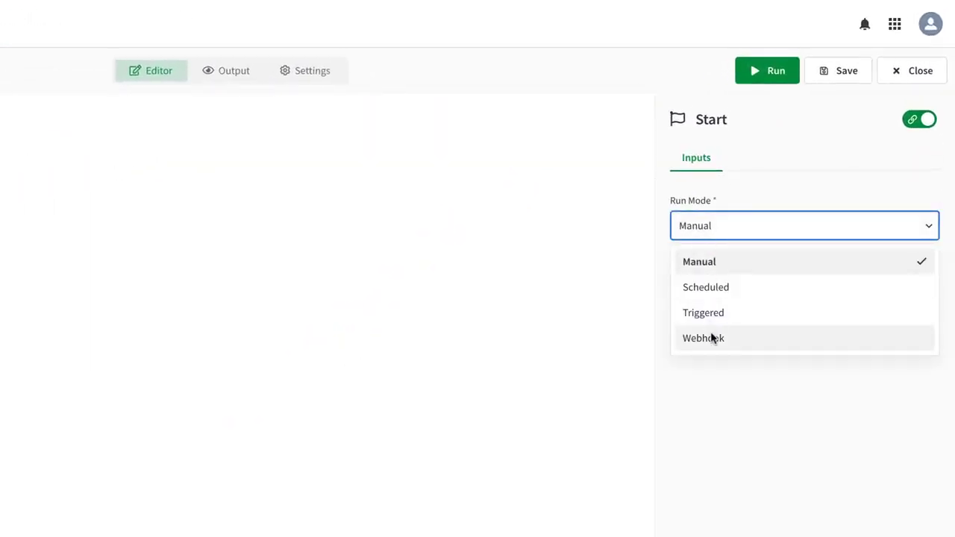
click(711, 337)
click(737, 289)
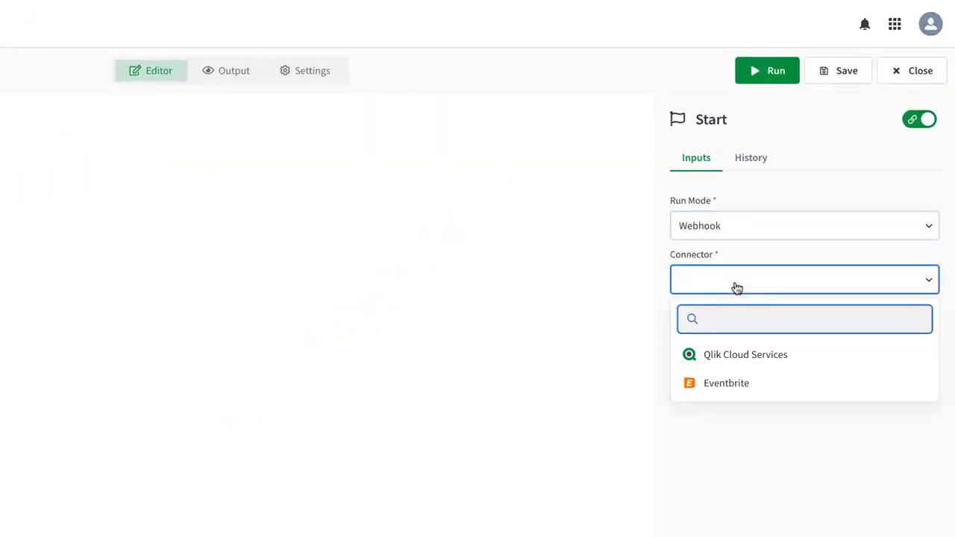
click(742, 357)
click(746, 345)
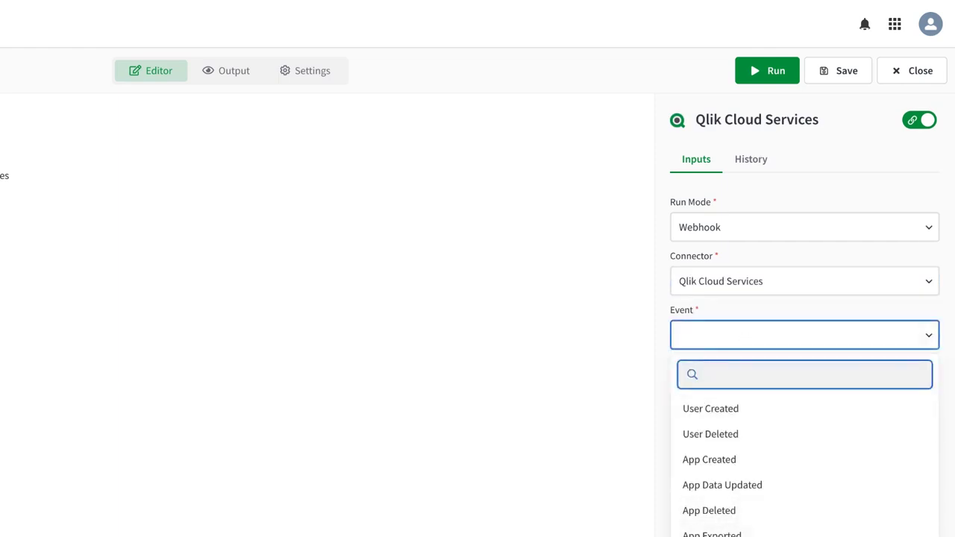
click(716, 536)
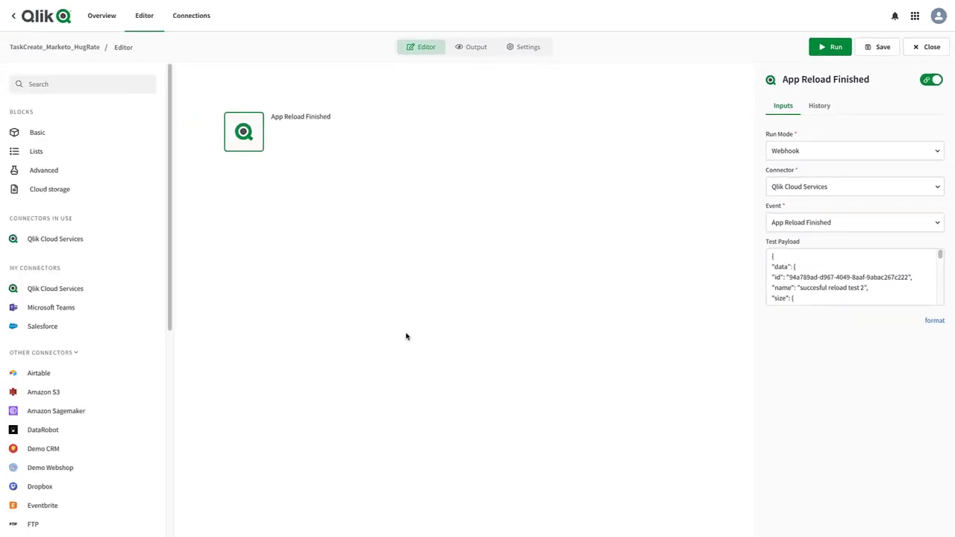
Step: Find the Qlik Cloud Services Select Field Value block and attach it below App Reload Finished
click(107, 247)
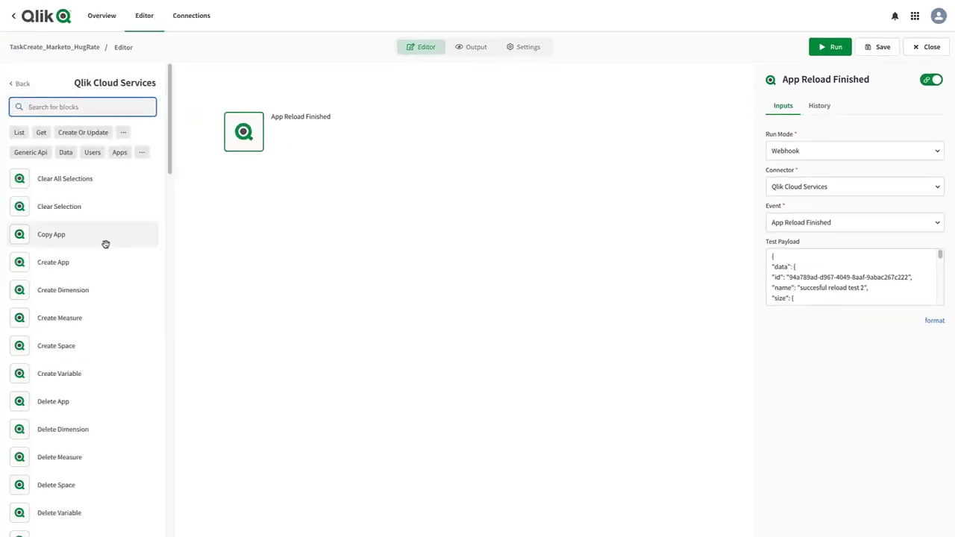
text(select)
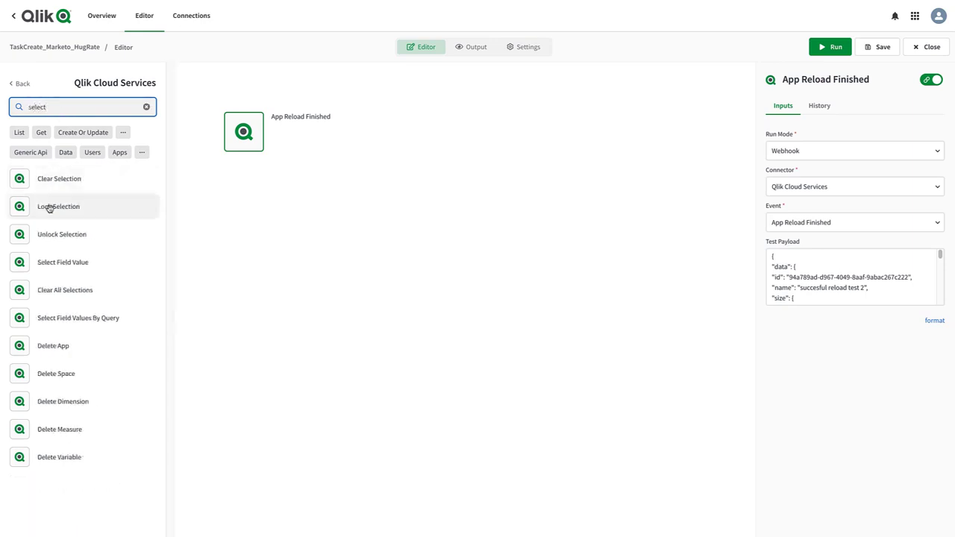
click(51, 258)
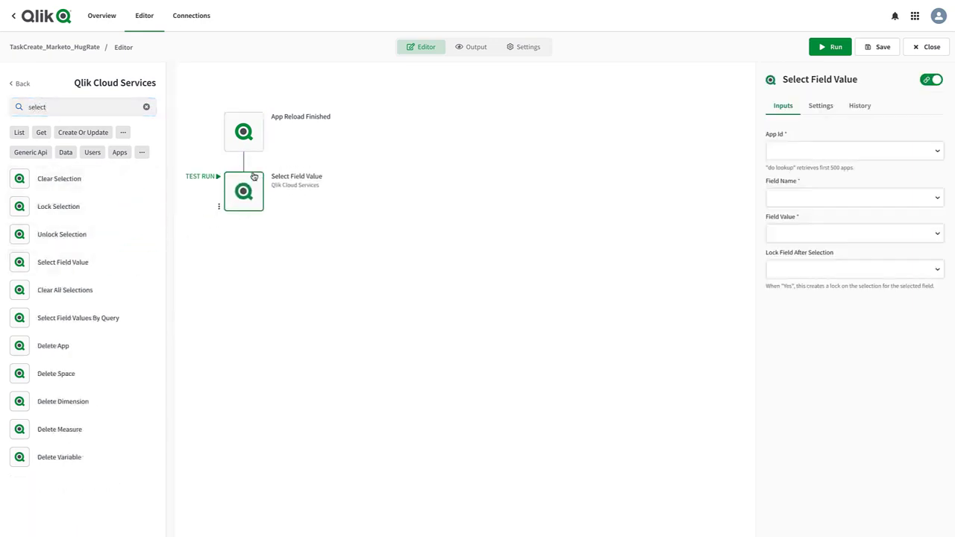
Step: Configure the Select Field Value block to select Champion in the Stage field of the Sales Pipeline Analysis app
click(773, 153)
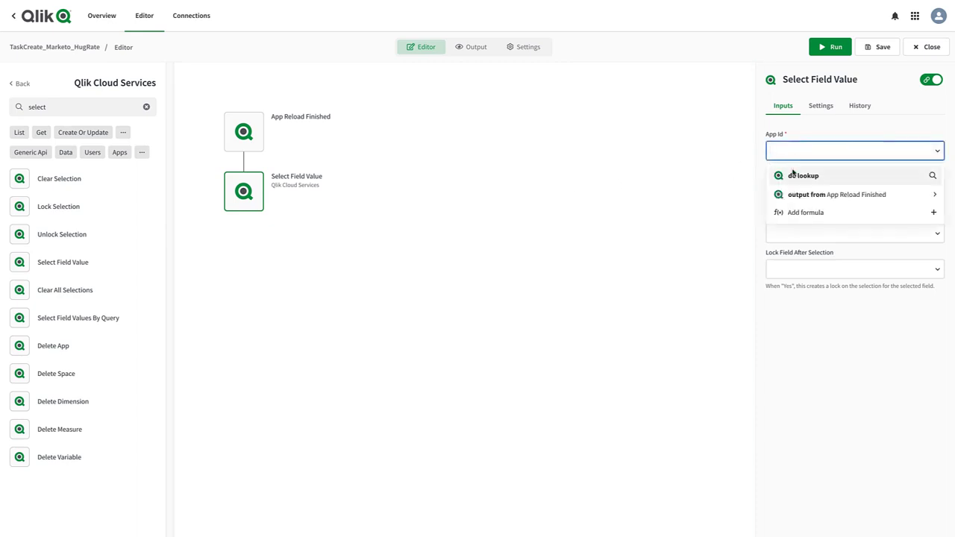
click(793, 175)
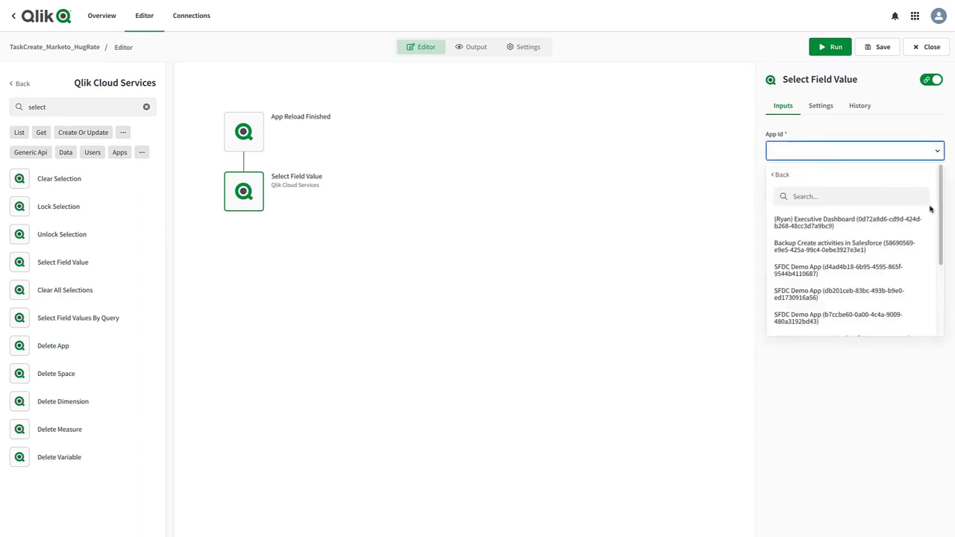
scroll(865, 269, down, 3)
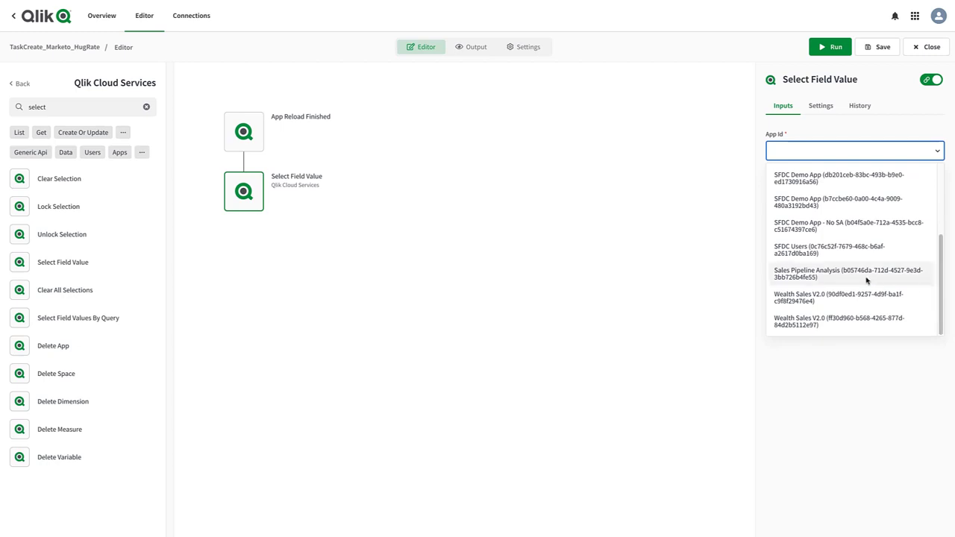
click(867, 280)
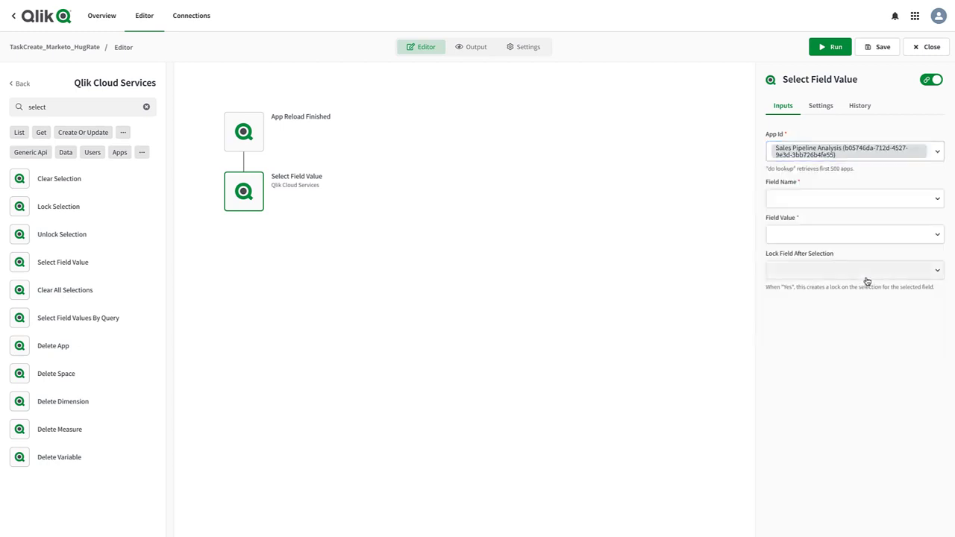
click(940, 203)
click(858, 223)
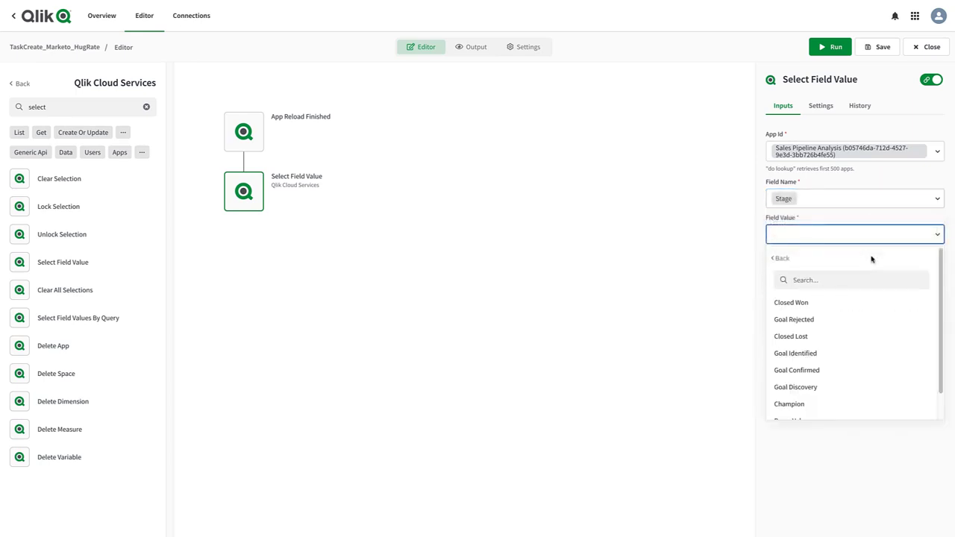
click(791, 404)
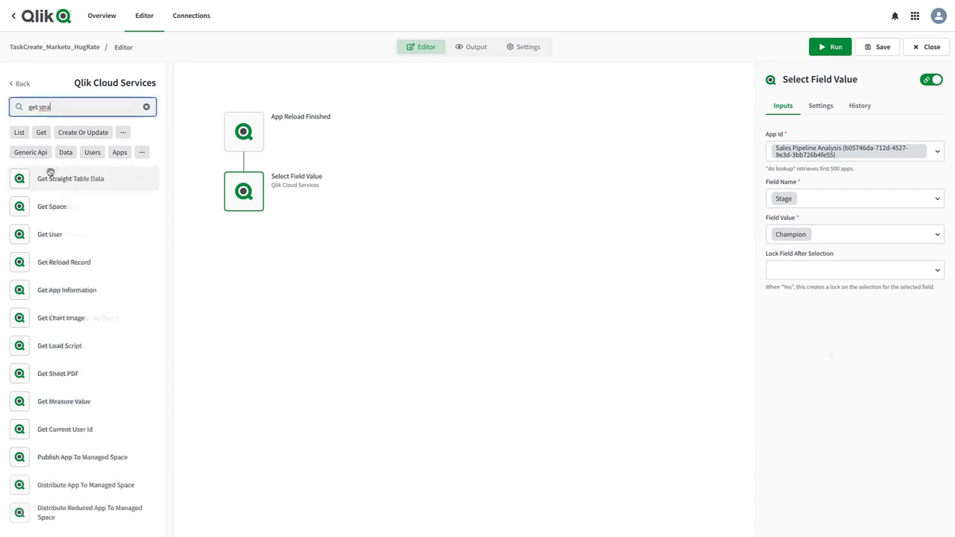
Step: Attach a Get Straight Table Data block below Select Field Value and set its app to Sales Pipeline Analysis
drag(49, 173, 224, 230)
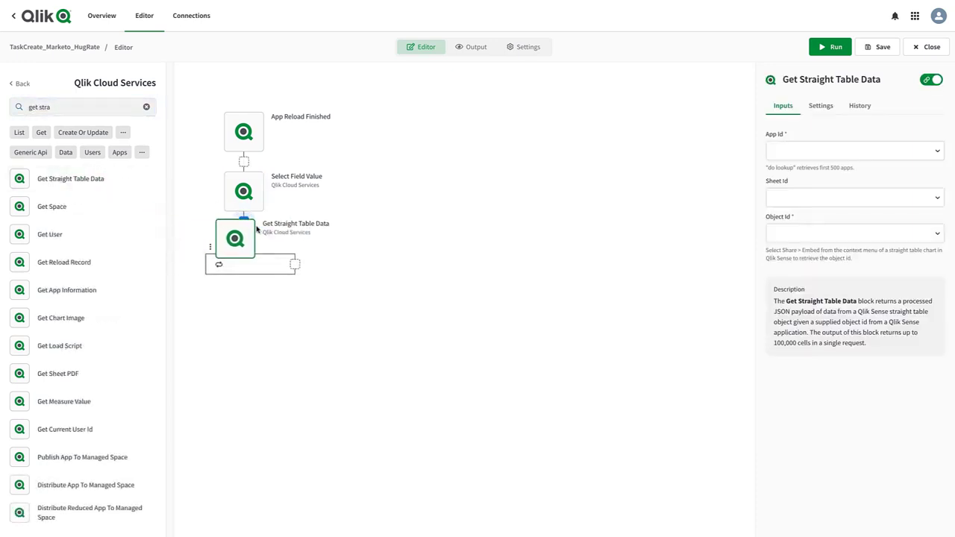
click(846, 154)
click(864, 172)
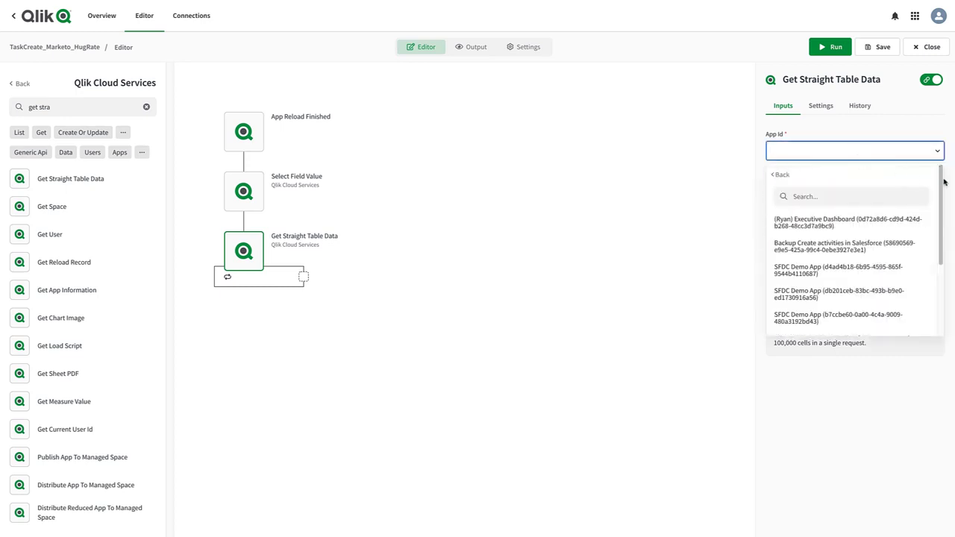
scroll(871, 272, down, 3)
click(871, 272)
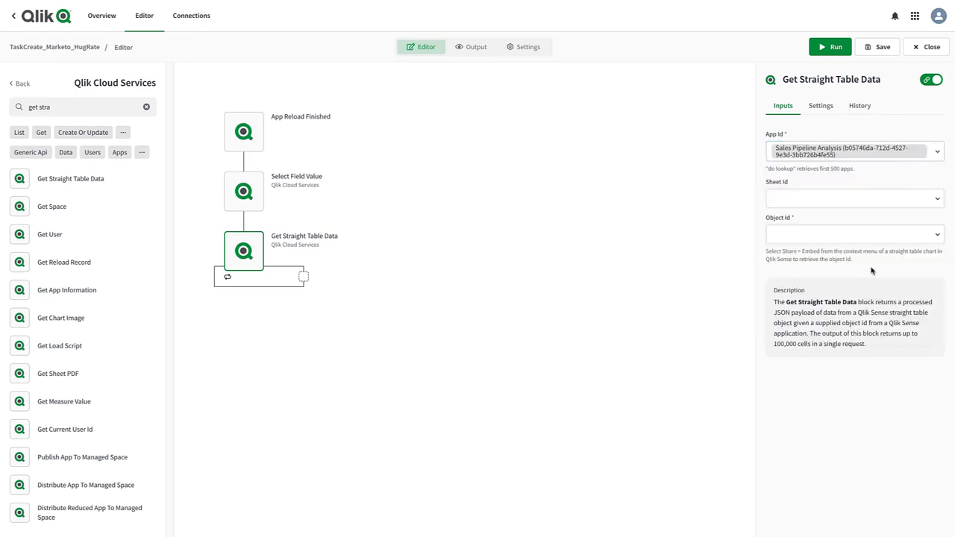
Step: Set the straight table block's sheet ID to 38d74798-82ca-42b5-b552-727eeed14000 and its object to the Account/Opportunity Details table
click(773, 197)
text(38d74798-82ca-42b5-b552-727eeed14000)
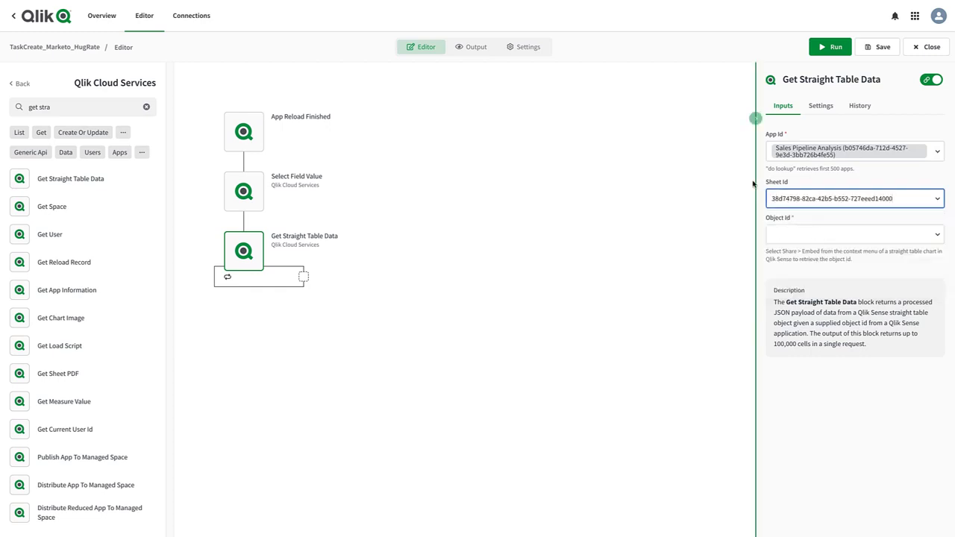
click(801, 236)
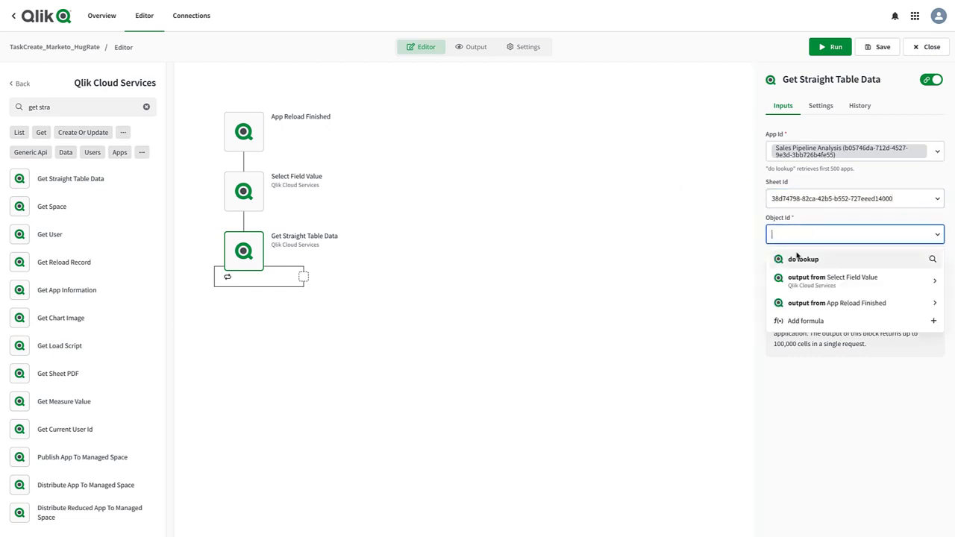
click(797, 258)
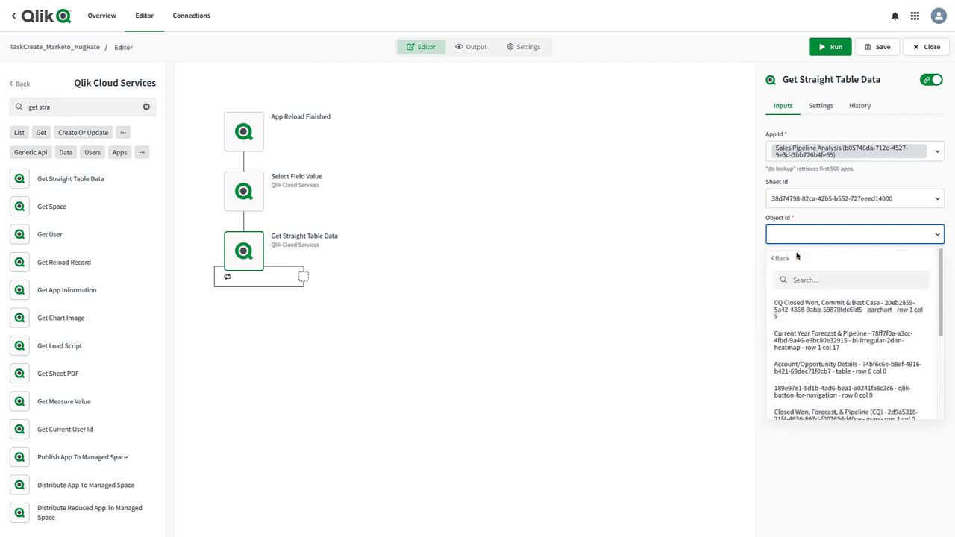
click(847, 368)
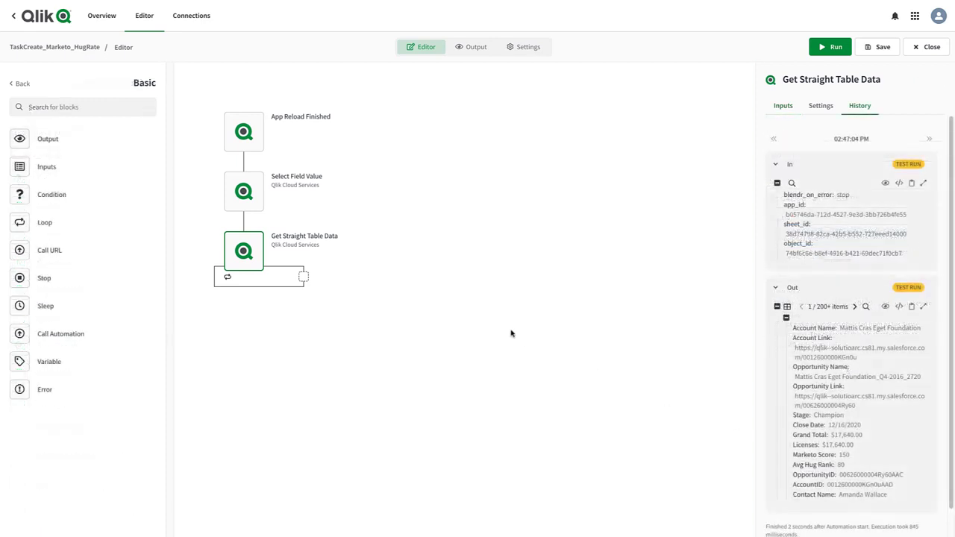
Step: Add a Condition block inside the Get Straight Table Data loop, requiring the item's Marketo Score to be greater than or equal to 100
drag(113, 187, 317, 284)
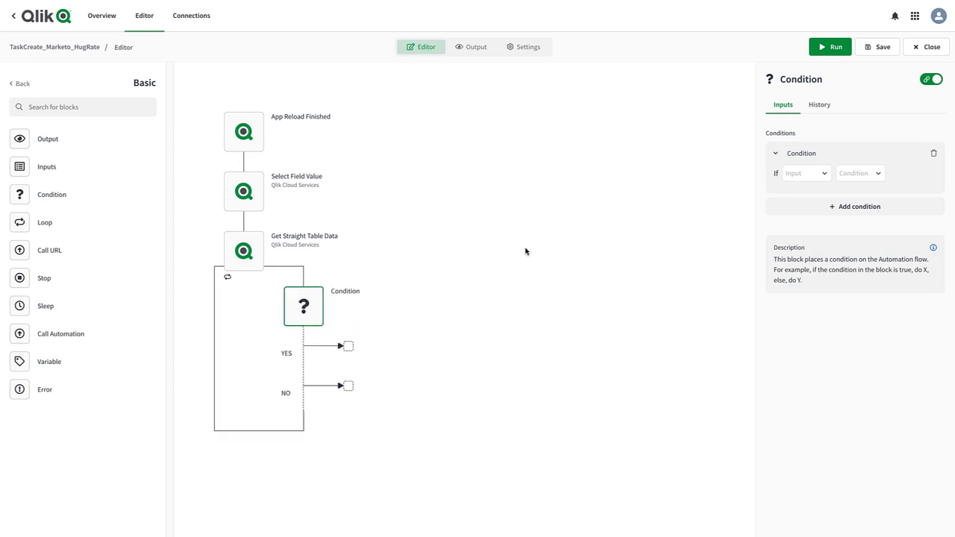
click(796, 176)
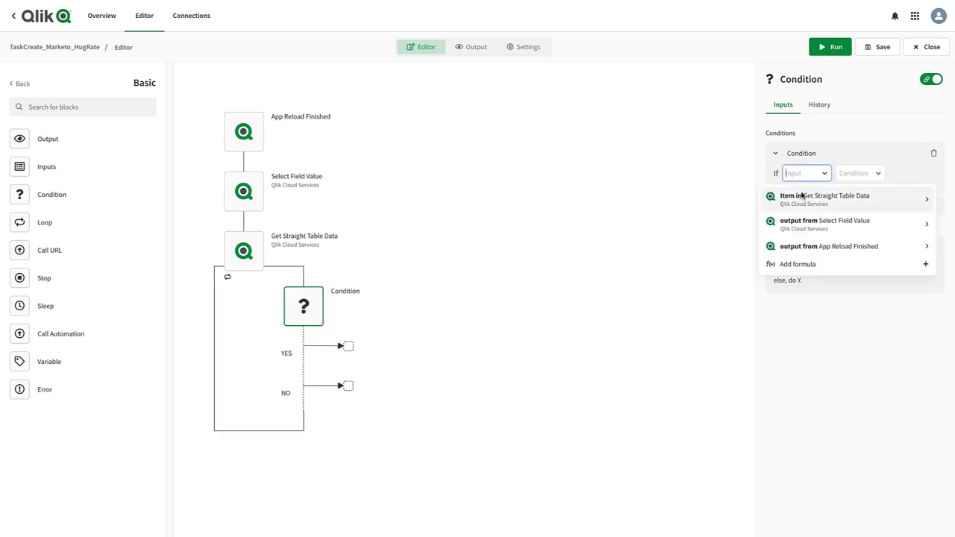
click(802, 195)
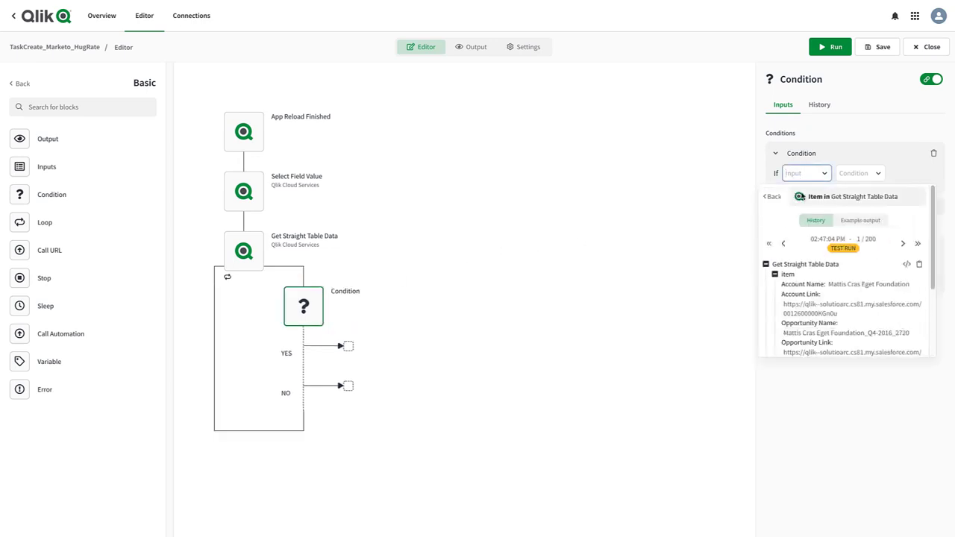
scroll(844, 301, down, 3)
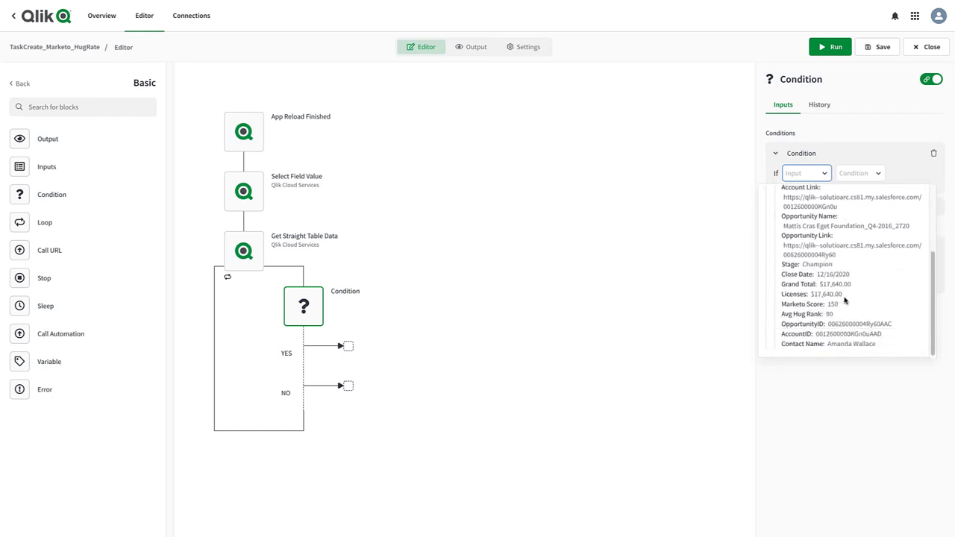
click(798, 309)
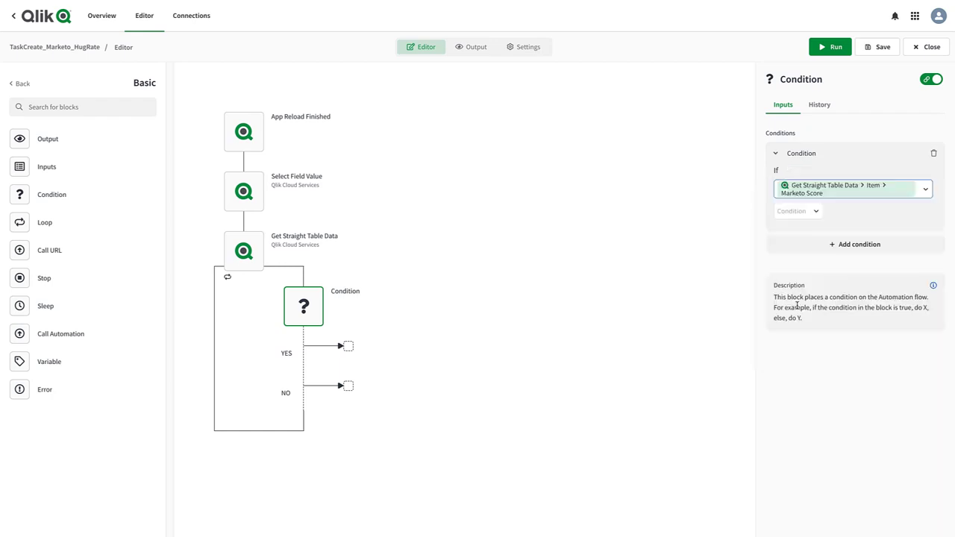
click(794, 212)
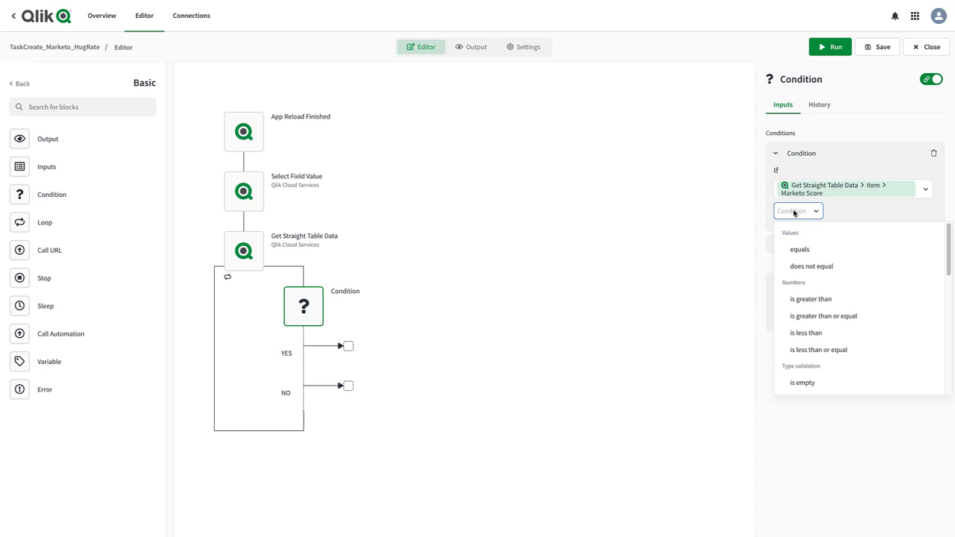
click(814, 316)
click(875, 213)
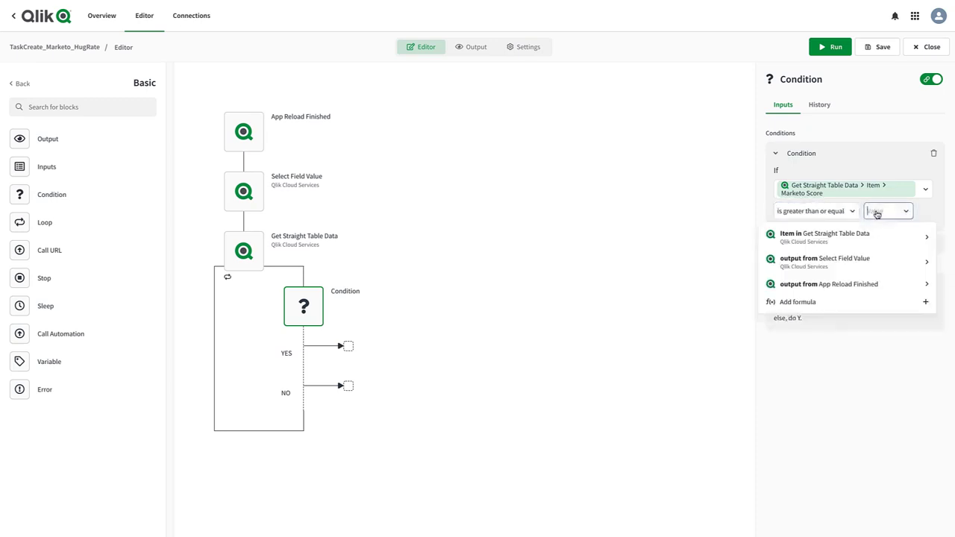
text(100)
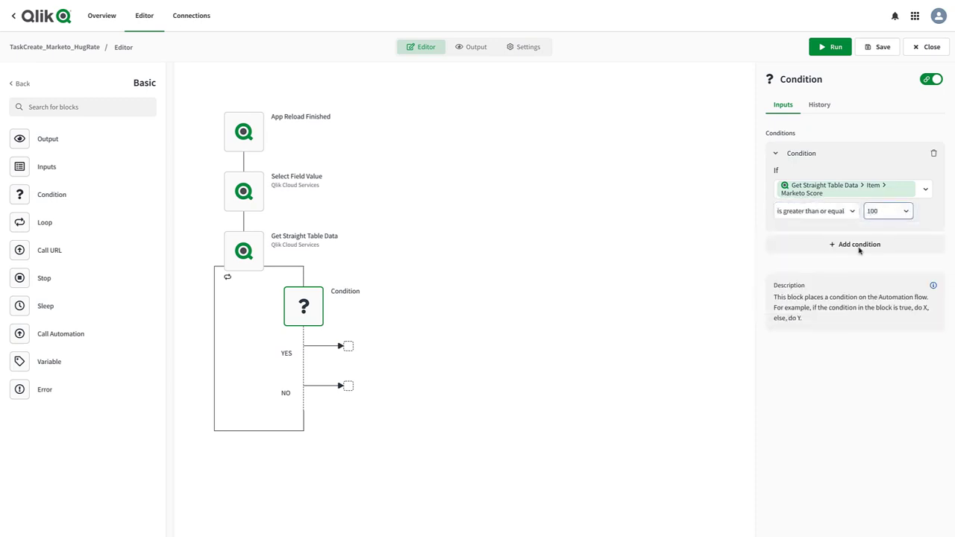
Step: Add a second required condition to the Condition block: the straight table item's Avg Hug Rank is less than 15
click(819, 259)
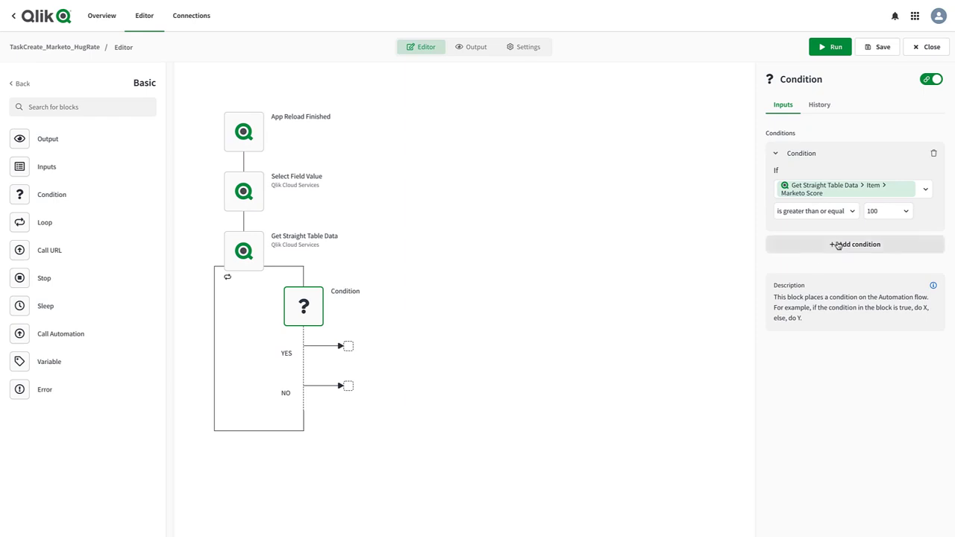
click(838, 246)
click(793, 454)
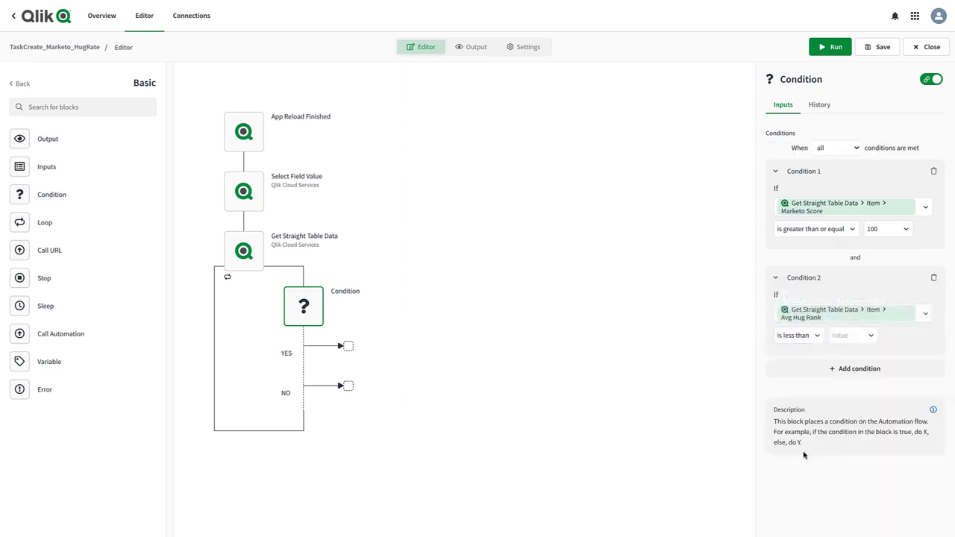
click(848, 336)
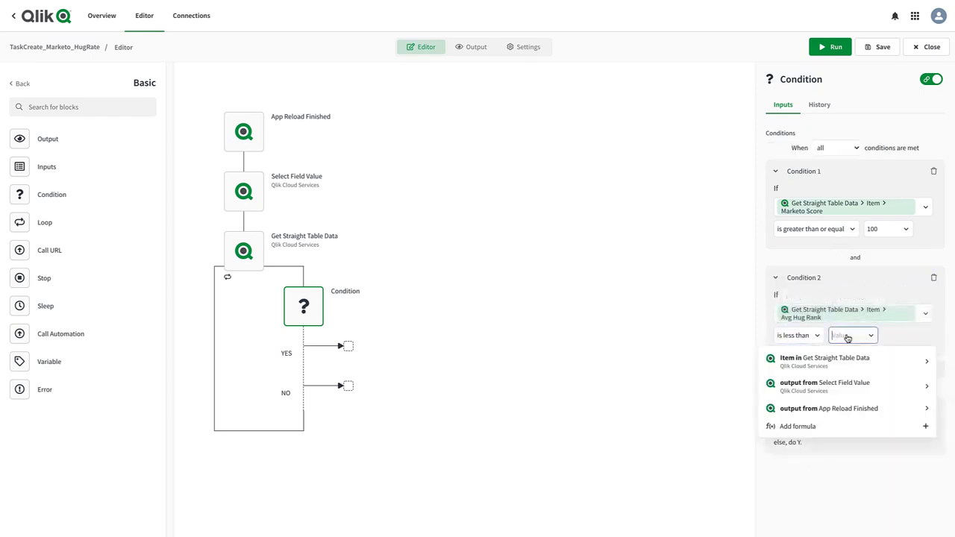
text(15)
click(915, 347)
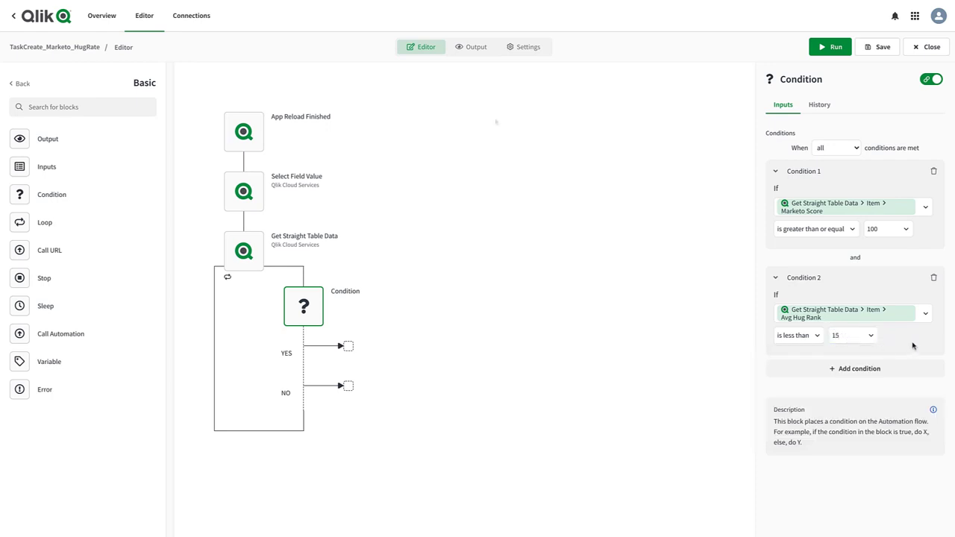
Step: Attach a Salesforce API CREATE Record block to the YES branch of the Condition block
click(23, 84)
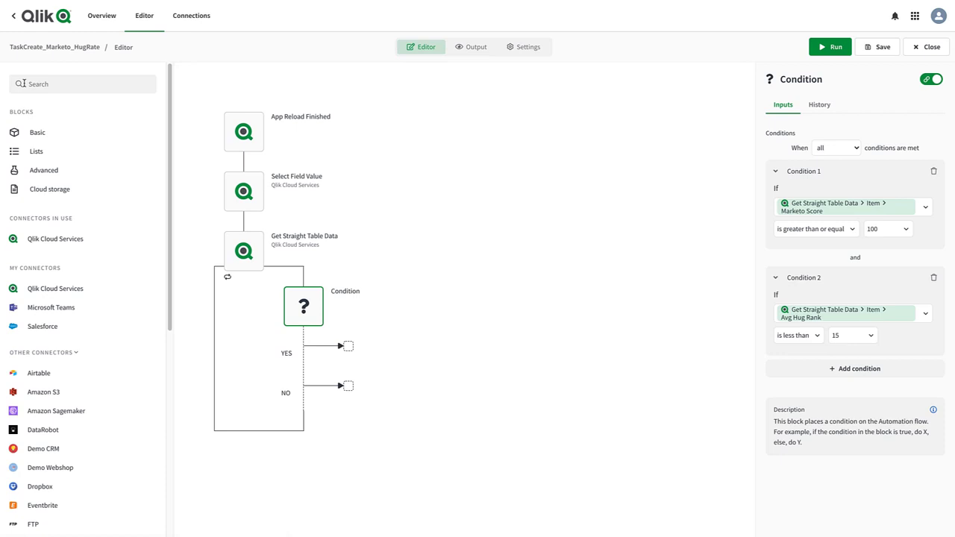
click(20, 330)
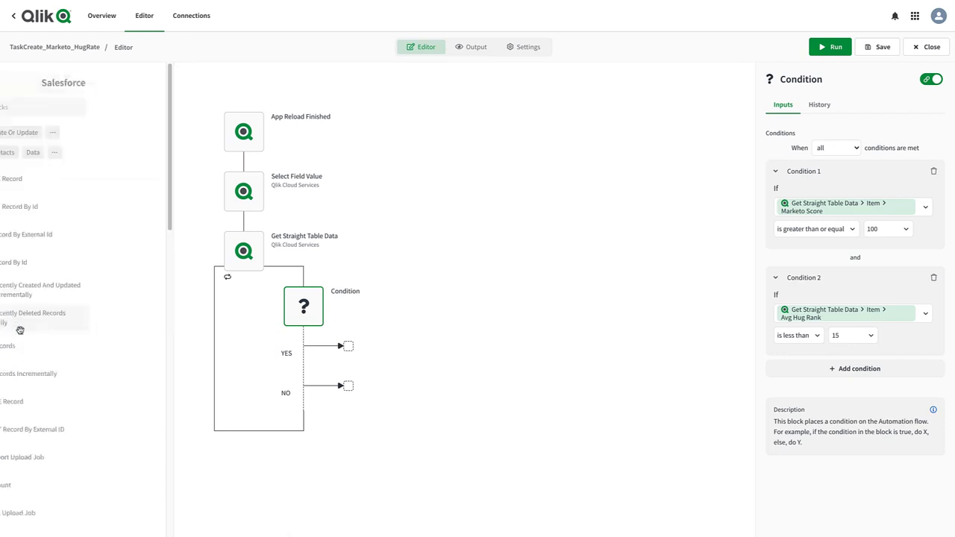
click(49, 187)
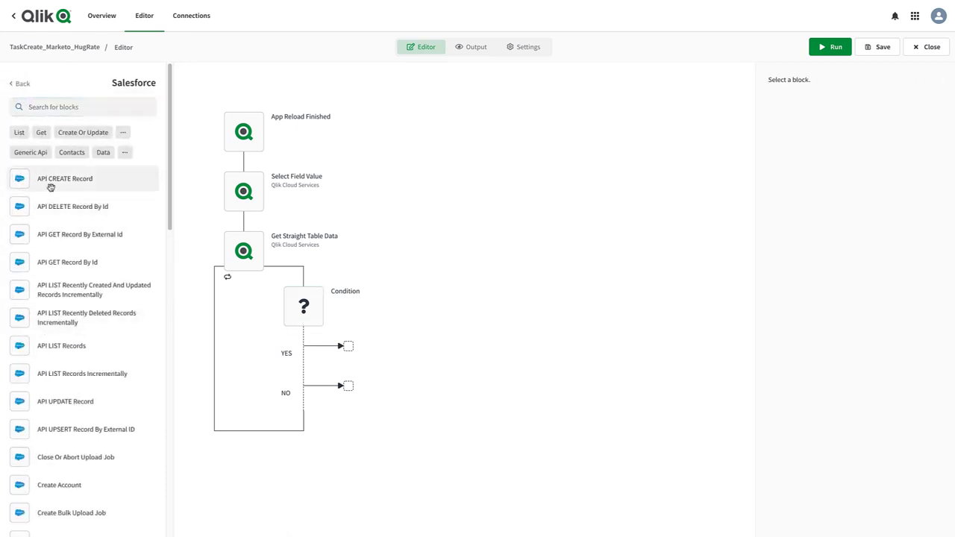
drag(50, 188, 349, 352)
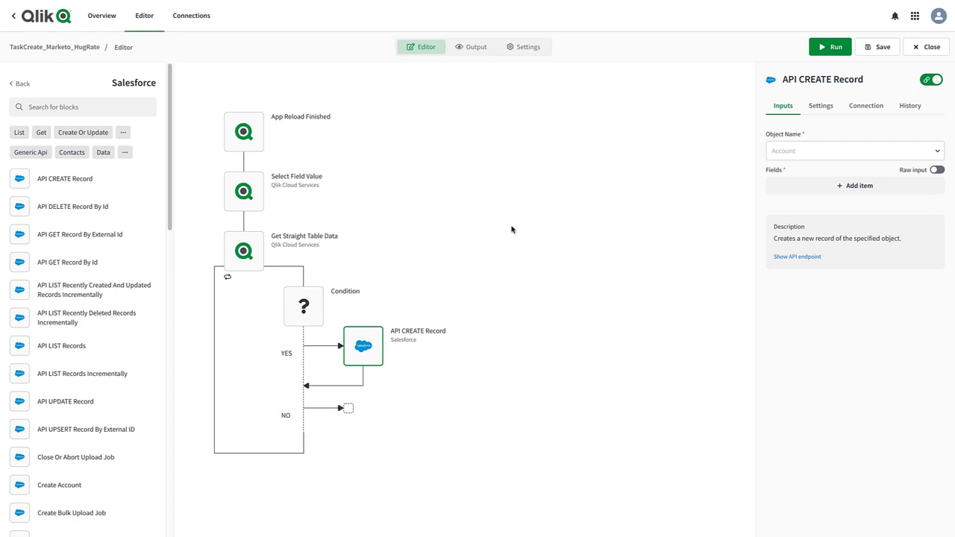
Step: Set the record's object to Task with WhatId, Subject, ActivityDate, Status, Priority, Description and Type (TK -Demo) fields, and save the automation
click(779, 151)
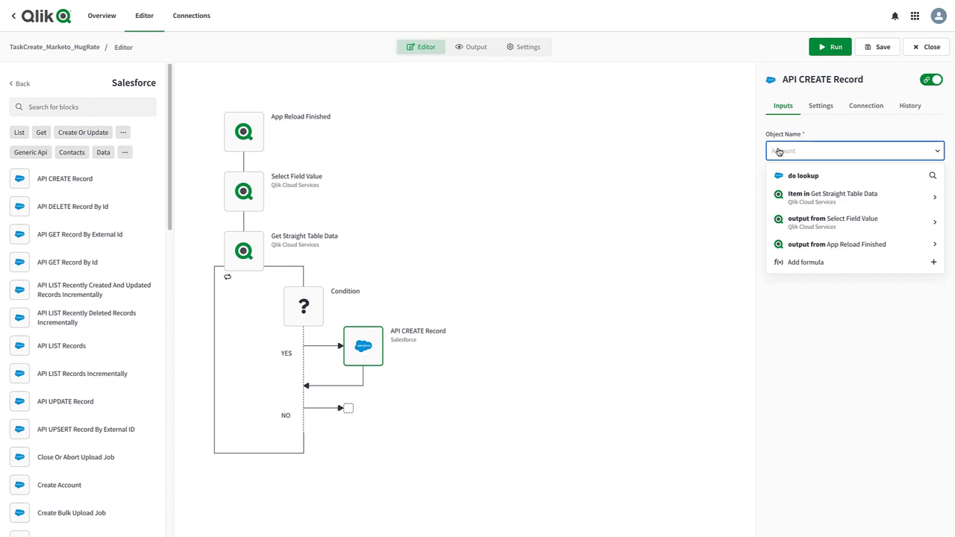
click(787, 172)
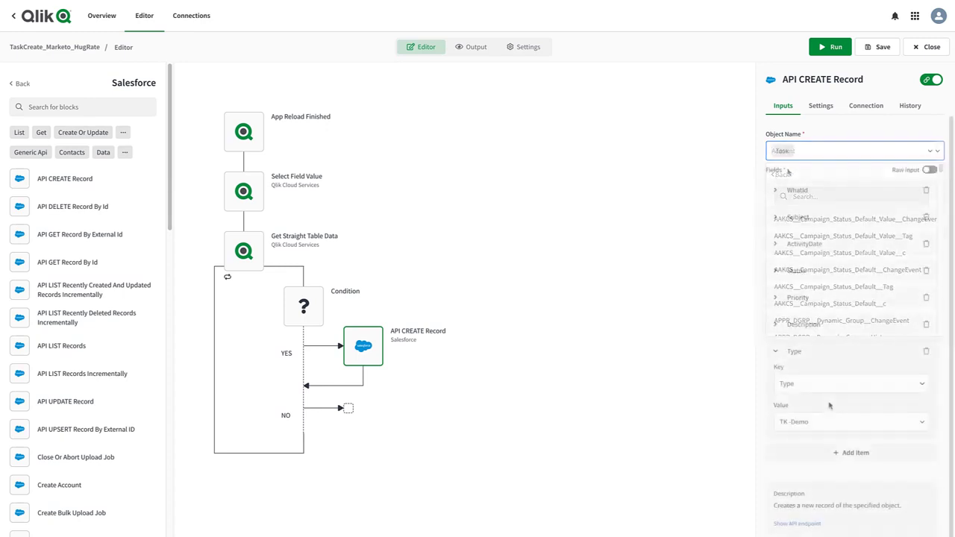
click(878, 49)
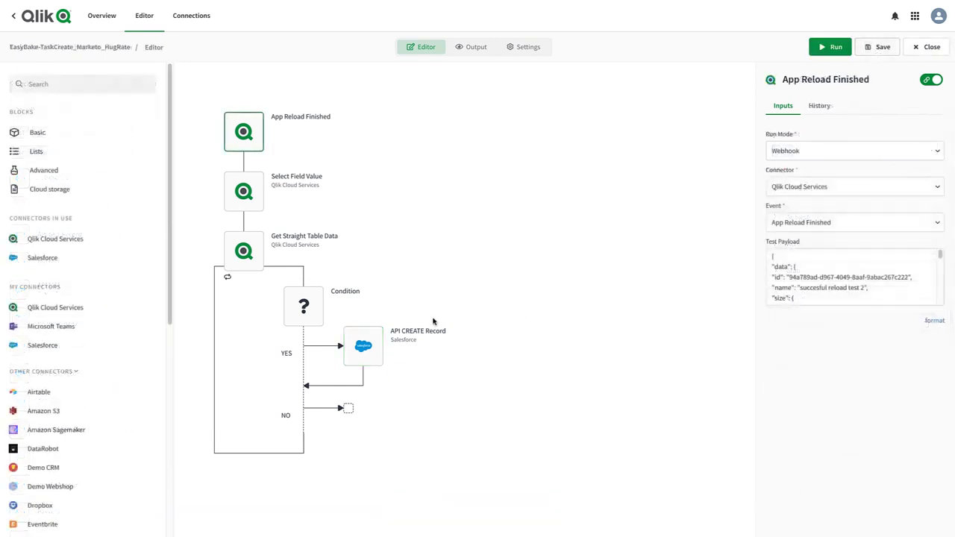
Step: Attach a Microsoft Teams Send Hero Card Message block below the API CREATE Record block in the YES branch
click(435, 320)
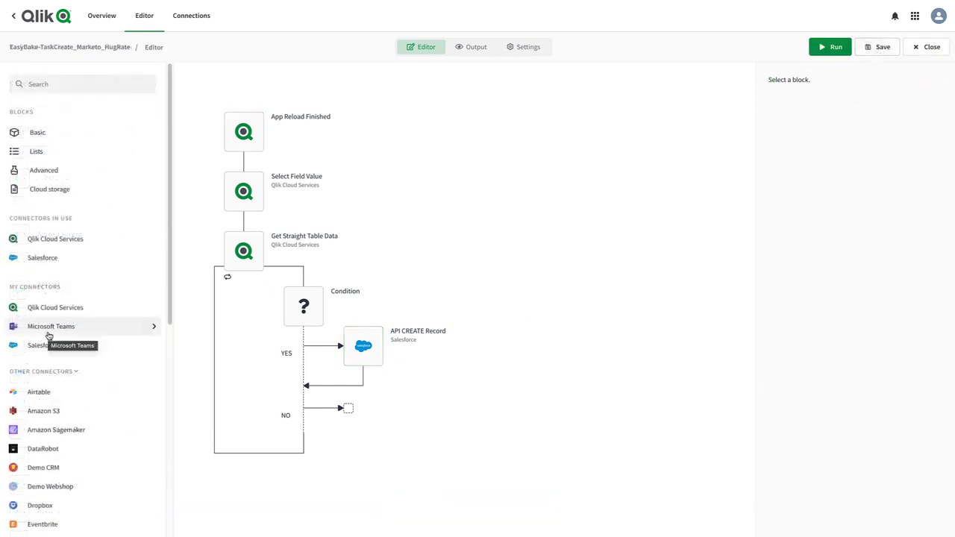
click(48, 332)
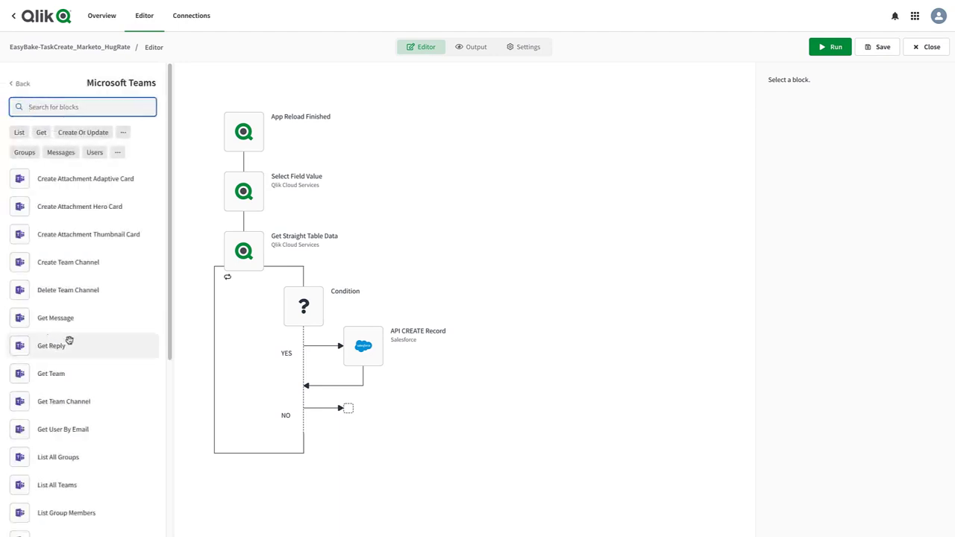
scroll(91, 349, down, 1)
scroll(93, 347, down, 4)
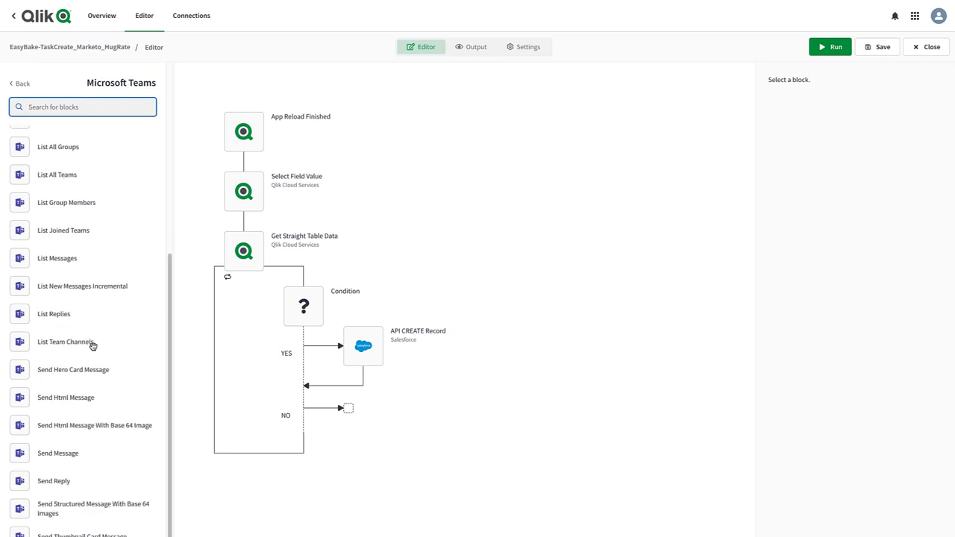
drag(88, 367, 382, 387)
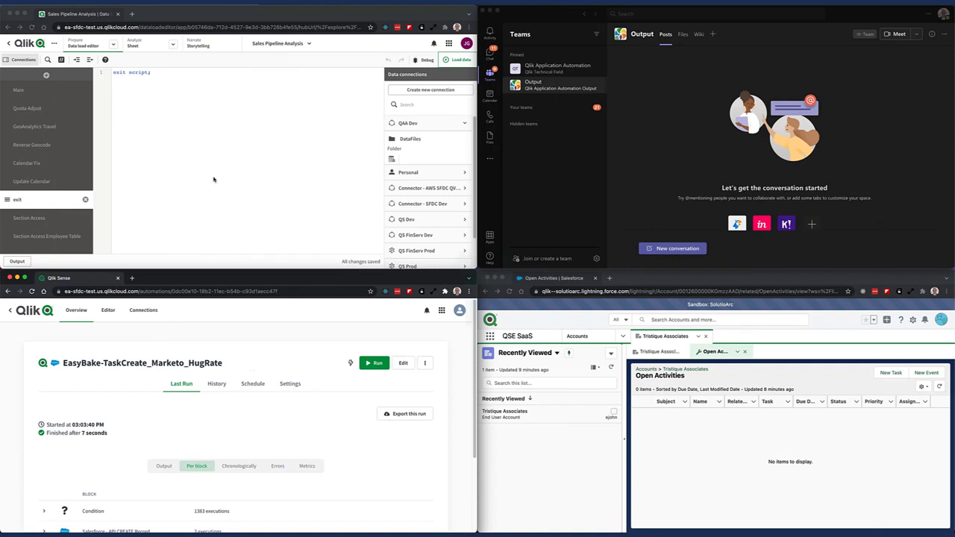
Step: Reload the Sales Pipeline Analysis app's data to trigger the automation, and refresh the Salesforce Open Activities page for Tristique Associates
click(458, 60)
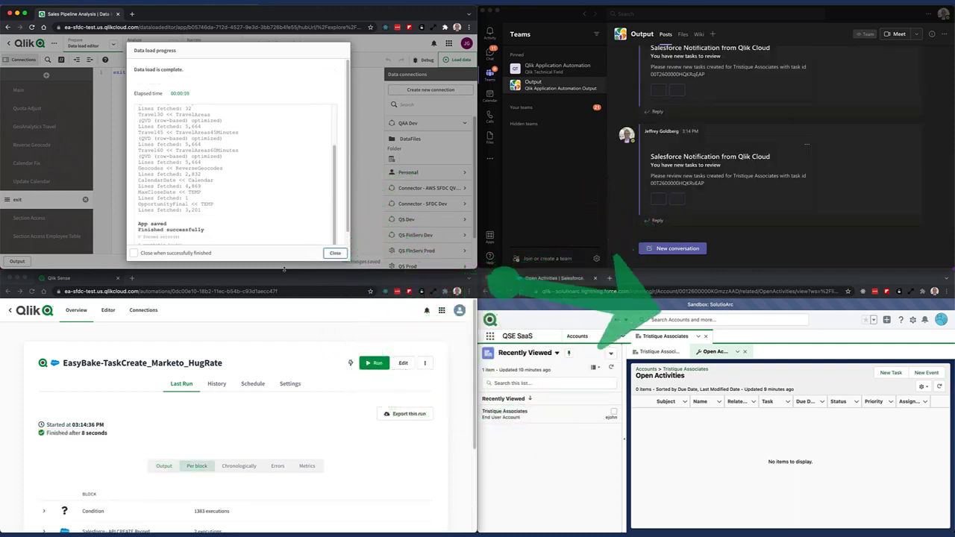
click(520, 291)
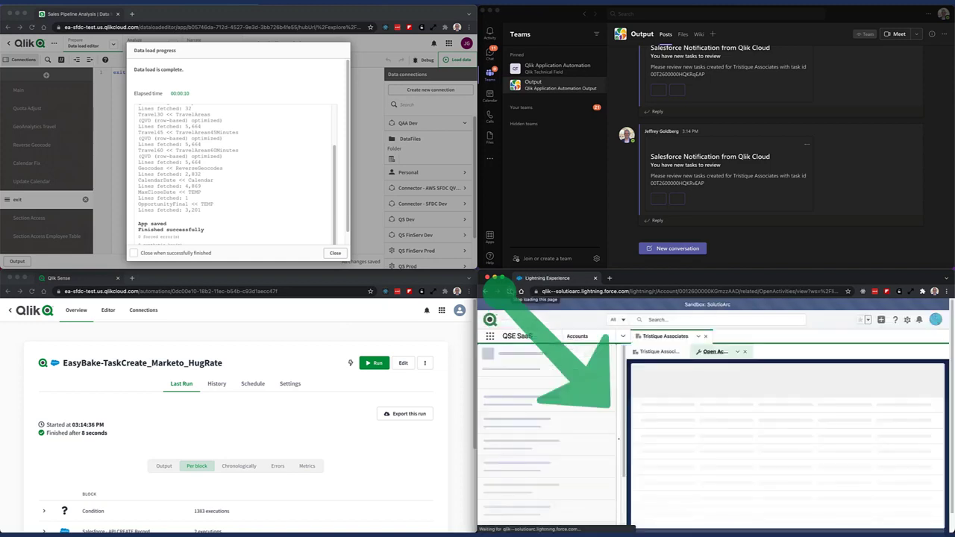